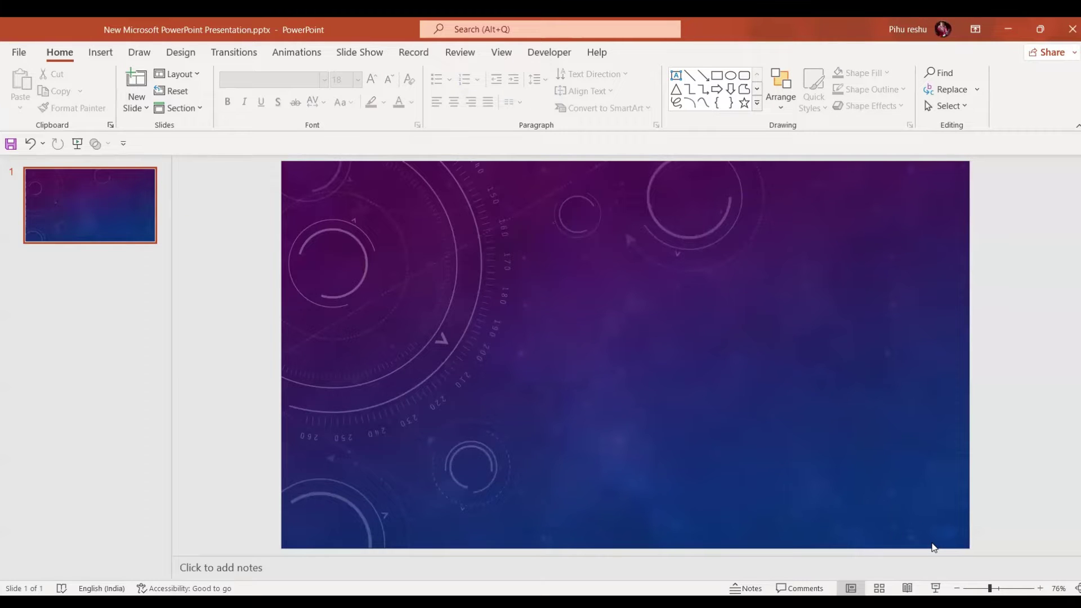
Step: Insert the video file from the pptgenics folder on this computer onto the slide
click(100, 53)
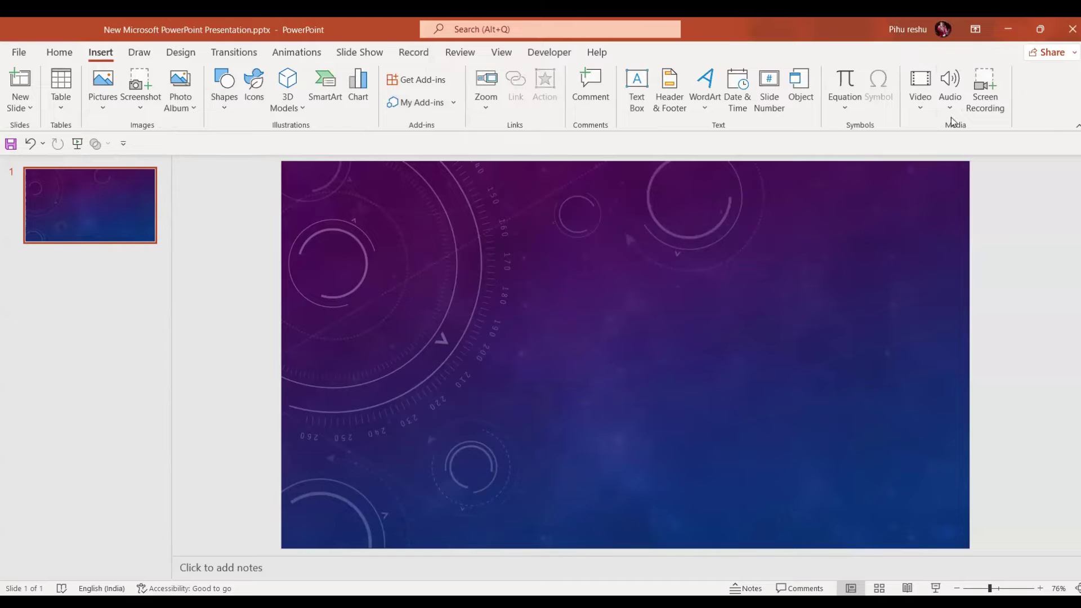
click(921, 99)
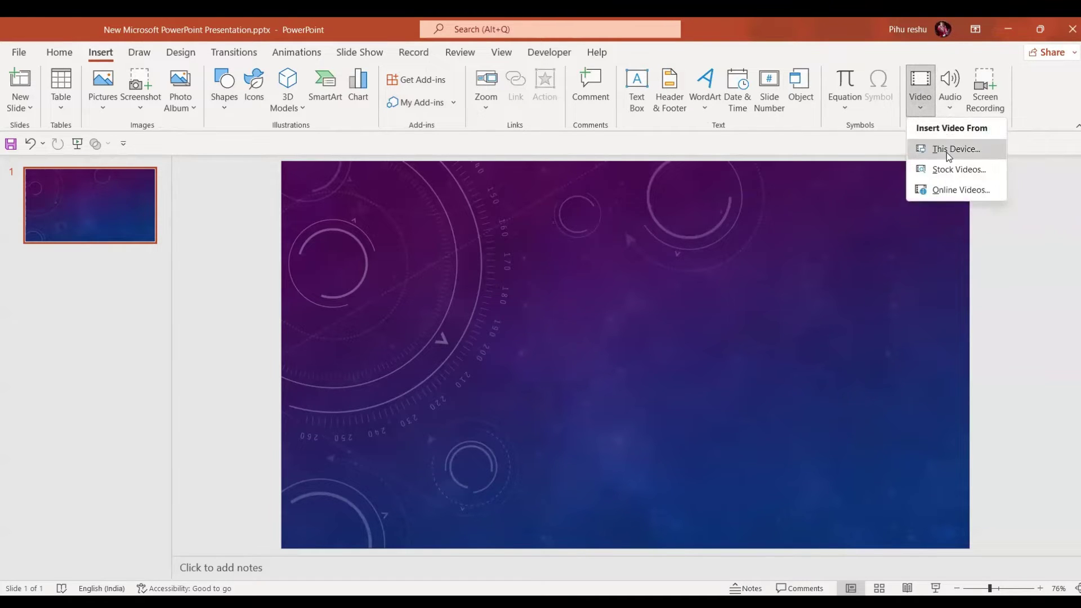
click(947, 153)
mouse_move(164, 152)
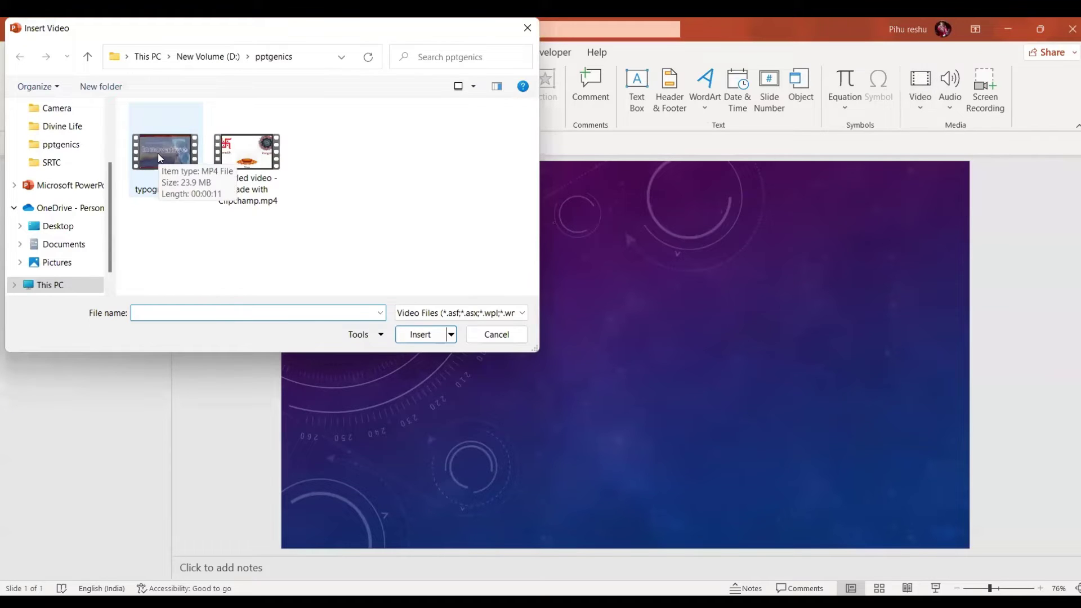
double_click(158, 152)
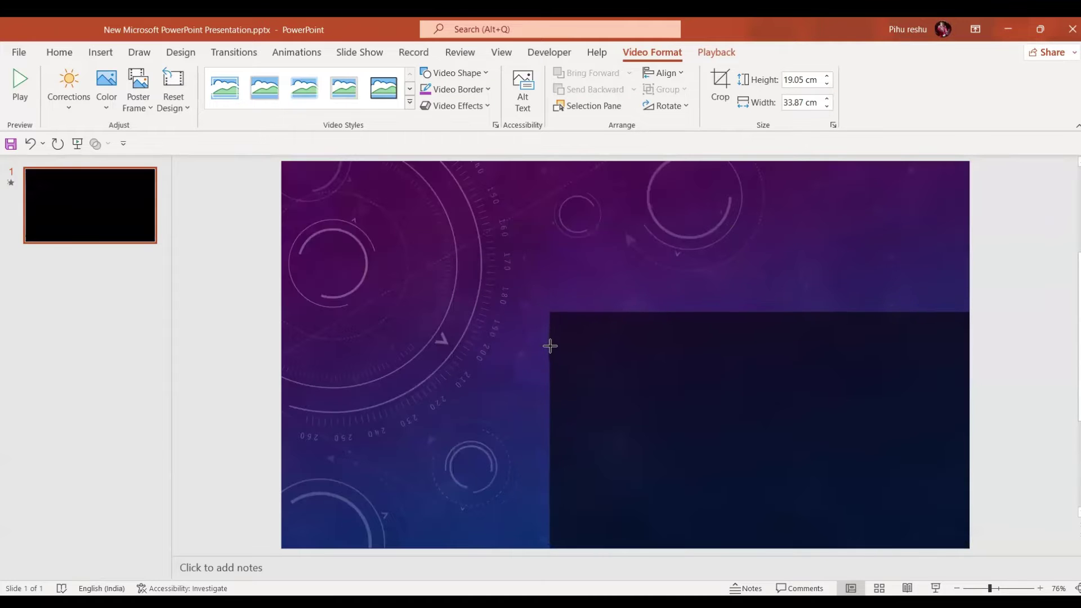
Step: Shrink the video to about 11.6 by 20.6 cm, centre it, and apply the Intense rounded white bevelled frame
drag(281, 160, 550, 311)
mouse_move(743, 436)
mouse_down()
mouse_move(613, 357)
mouse_move(624, 359)
mouse_move(605, 360)
mouse_up()
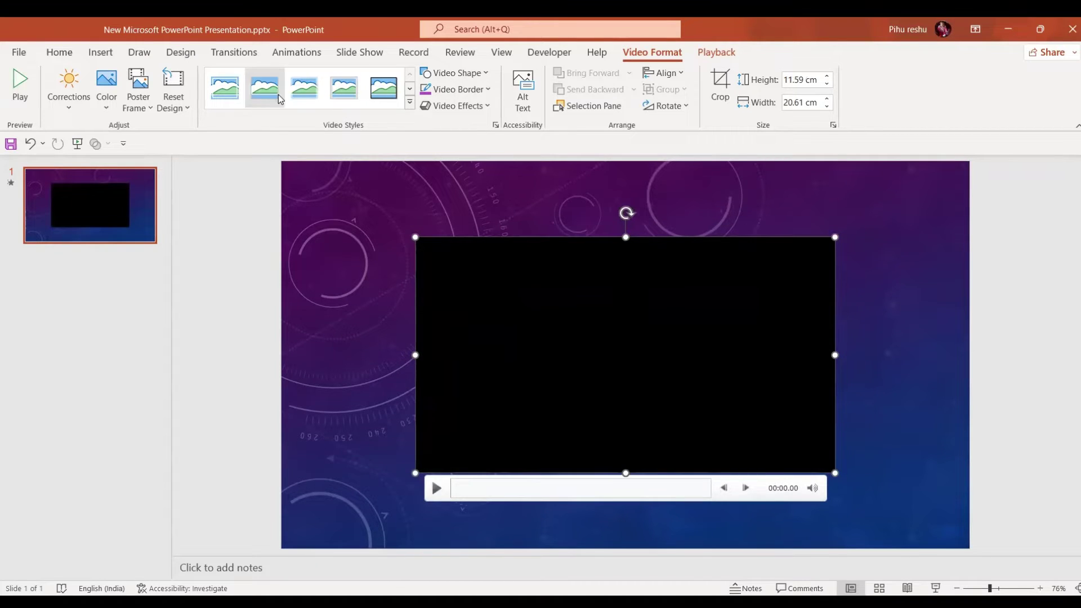
click(411, 106)
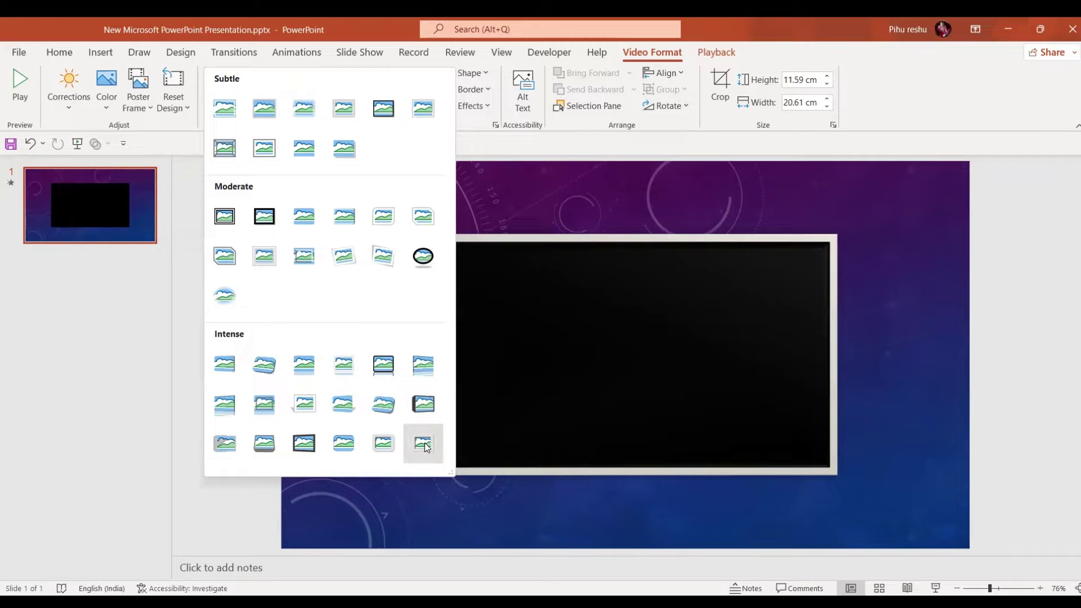
click(384, 444)
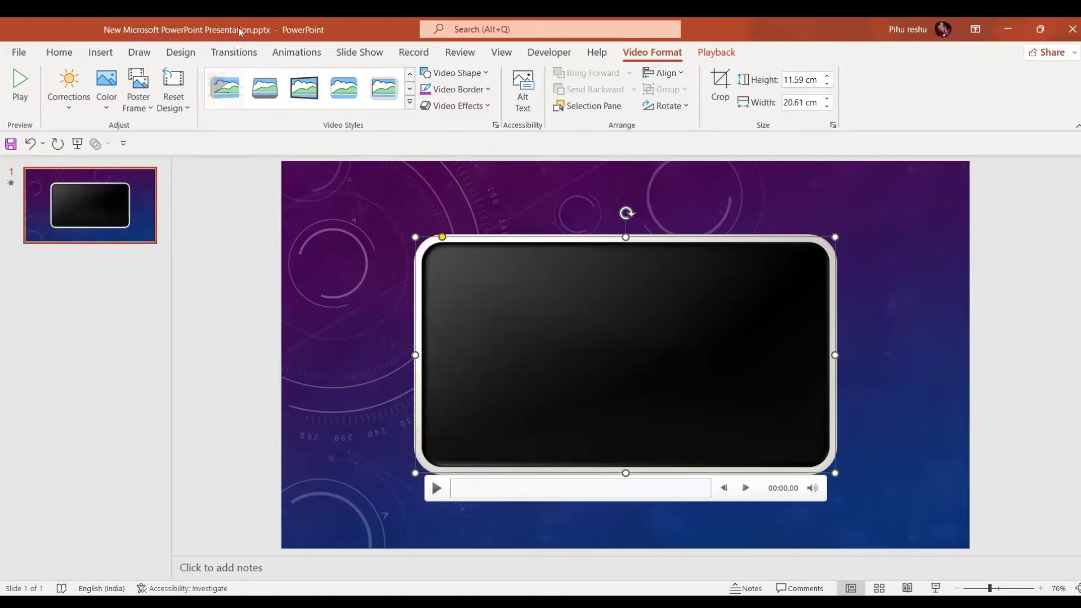
Step: Set the video's animation to None, removing its existing play animation
click(296, 53)
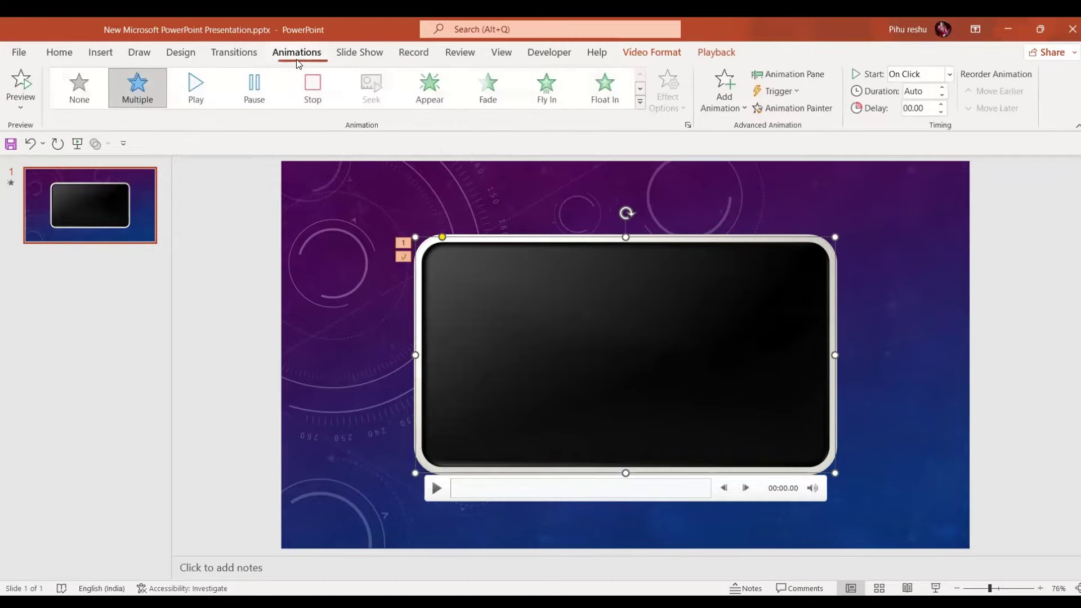
click(84, 100)
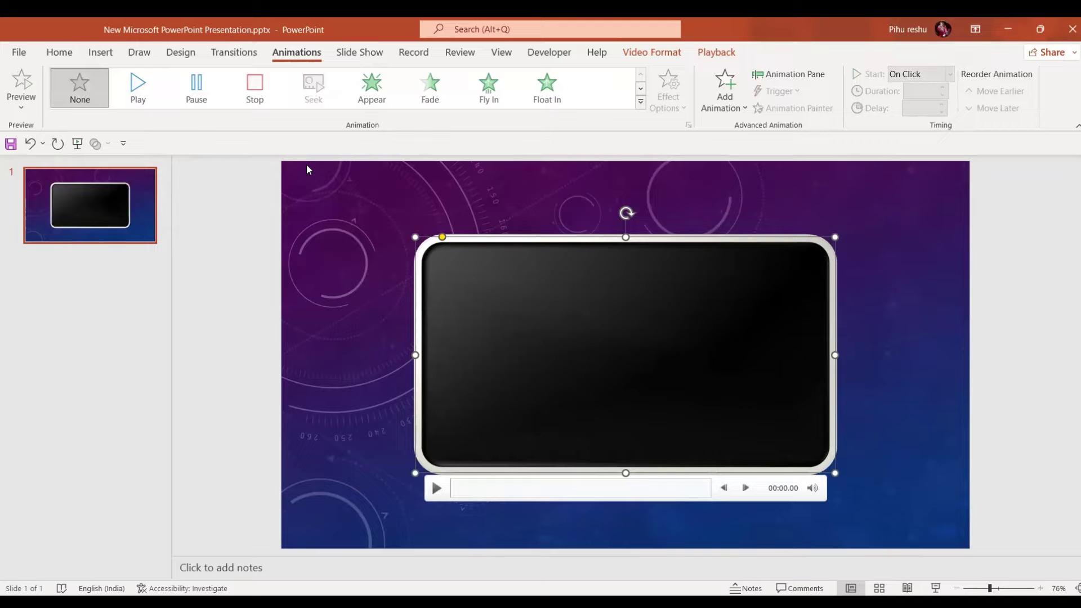
click(100, 53)
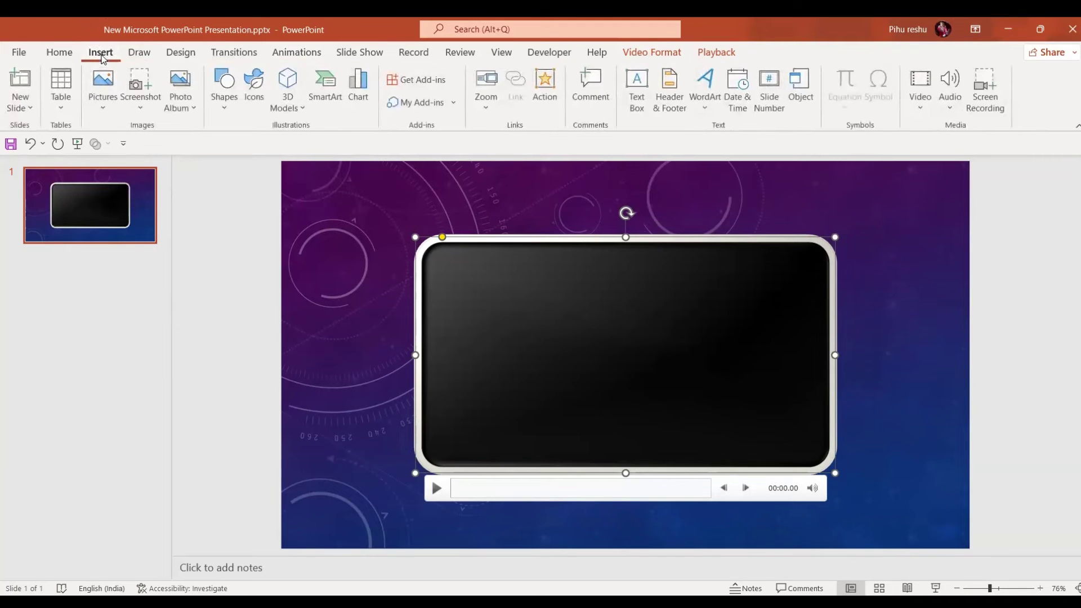
Step: Draw a small triangle below the video, rotate it right 90° and style it white as a play button
click(225, 102)
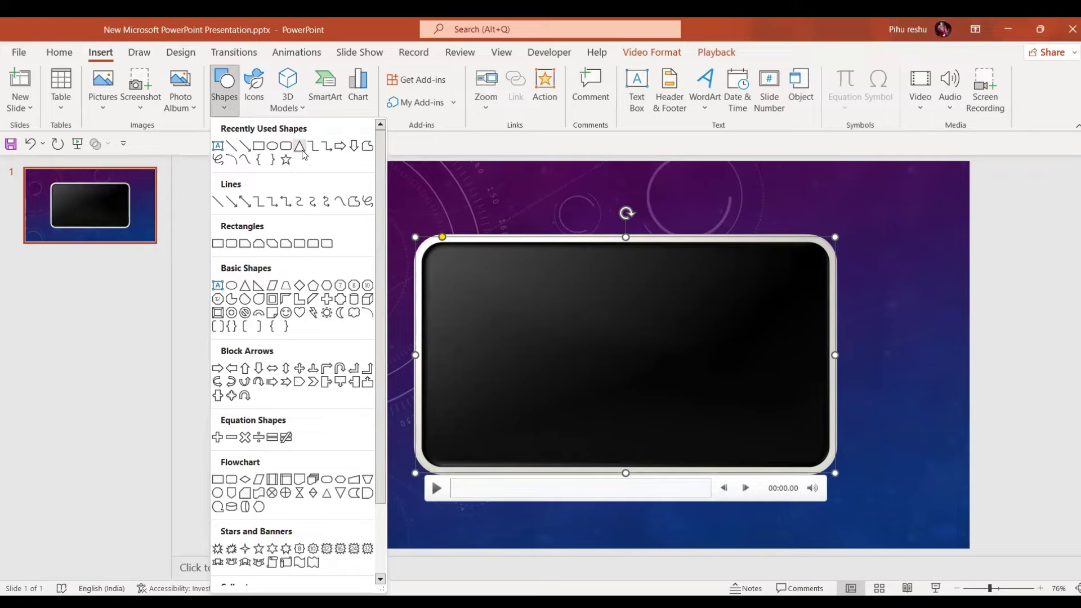
click(301, 148)
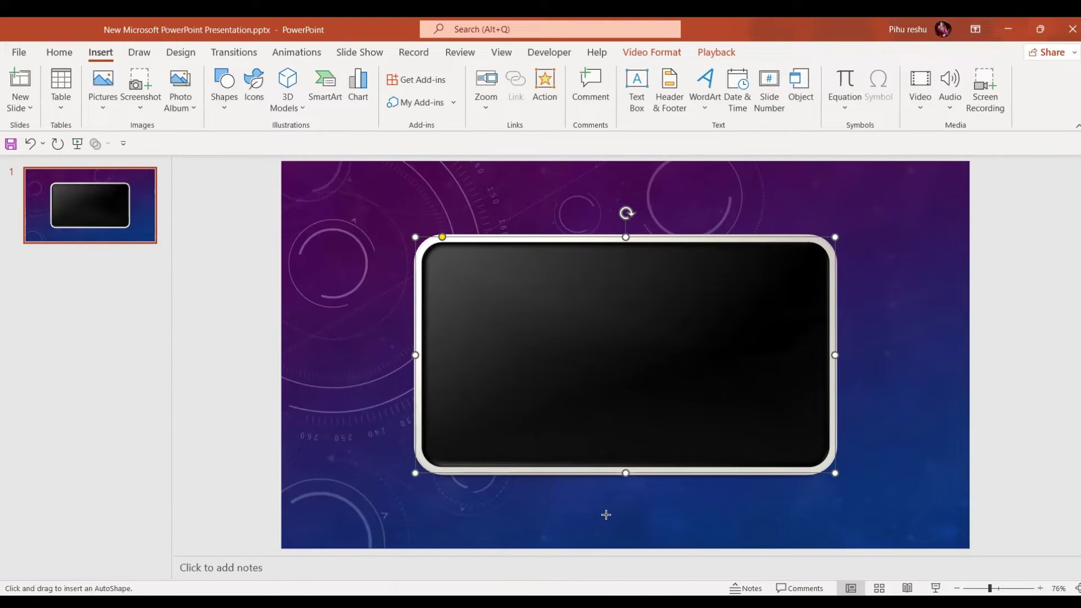
drag(606, 515, 651, 480)
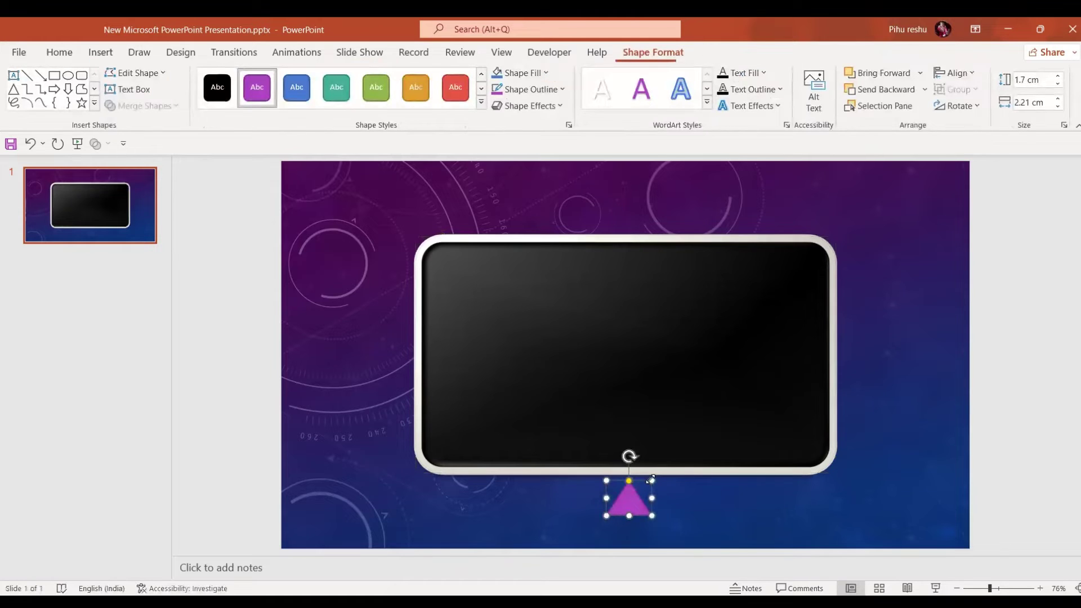
click(972, 107)
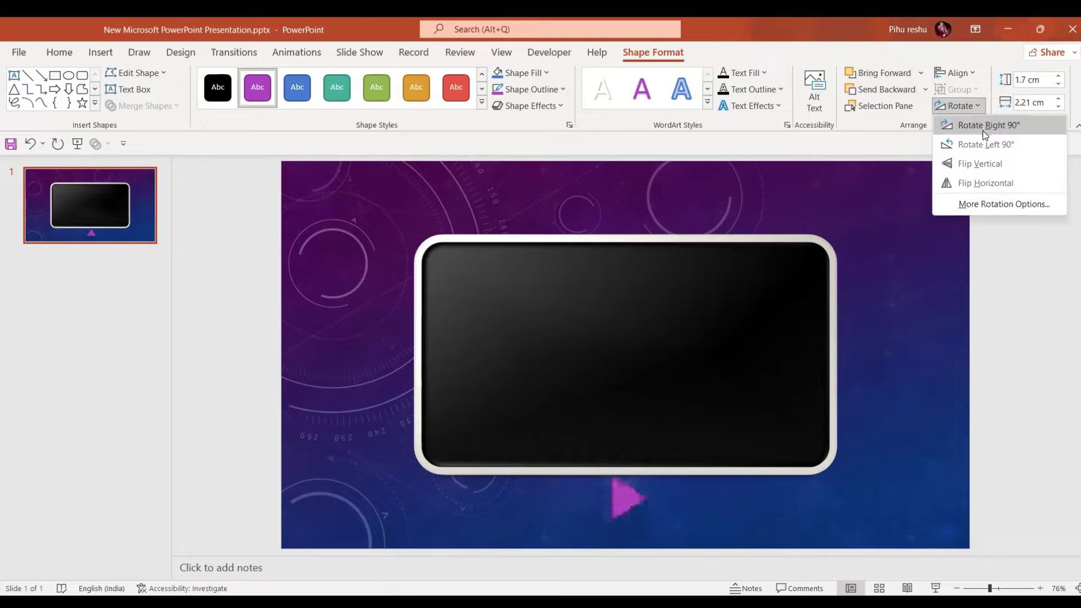
click(984, 125)
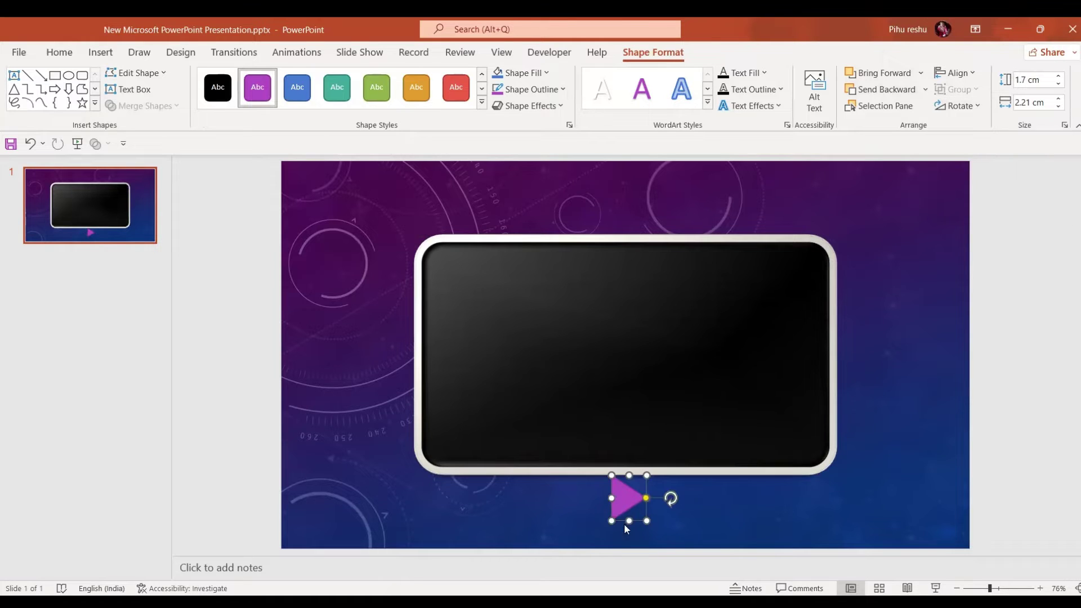
drag(621, 511, 614, 517)
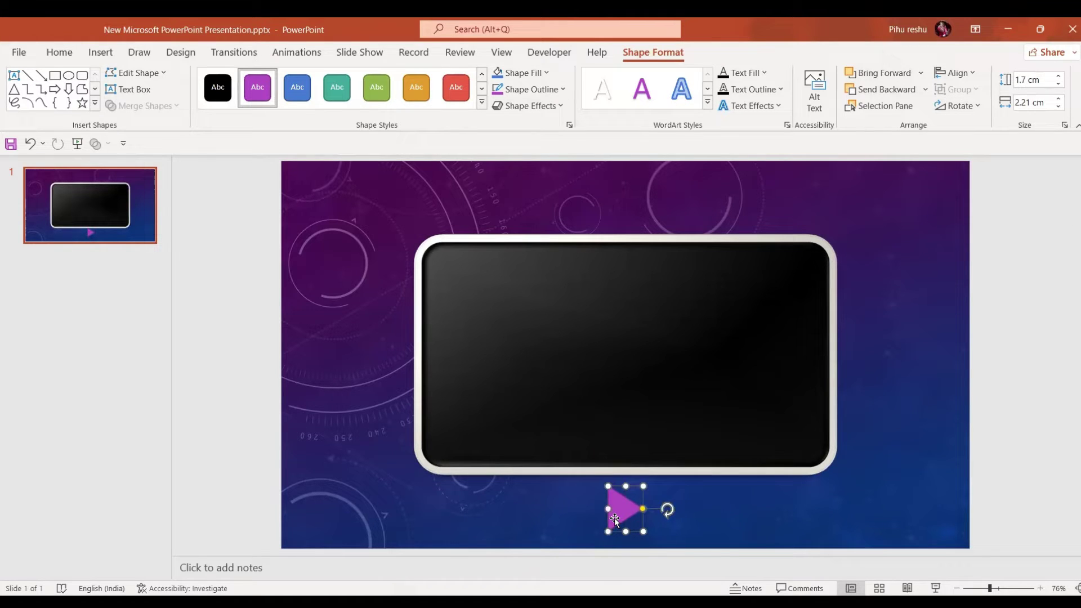
click(481, 103)
click(220, 130)
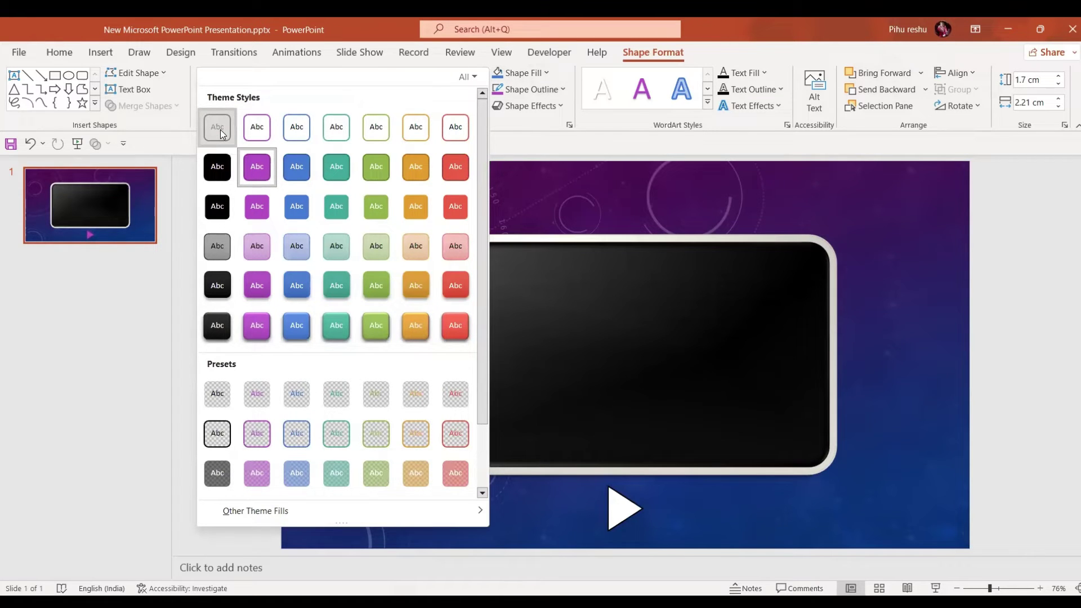
Step: Draw two thin vertical bars left of the play triangle, group them and style them white as a pause icon
click(55, 76)
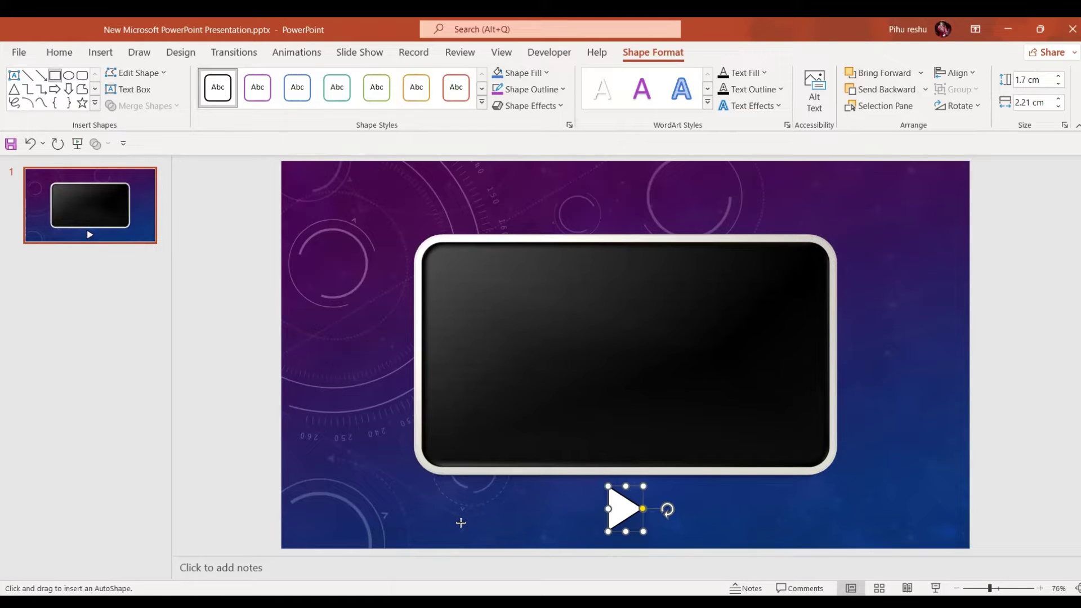
drag(460, 523, 470, 486)
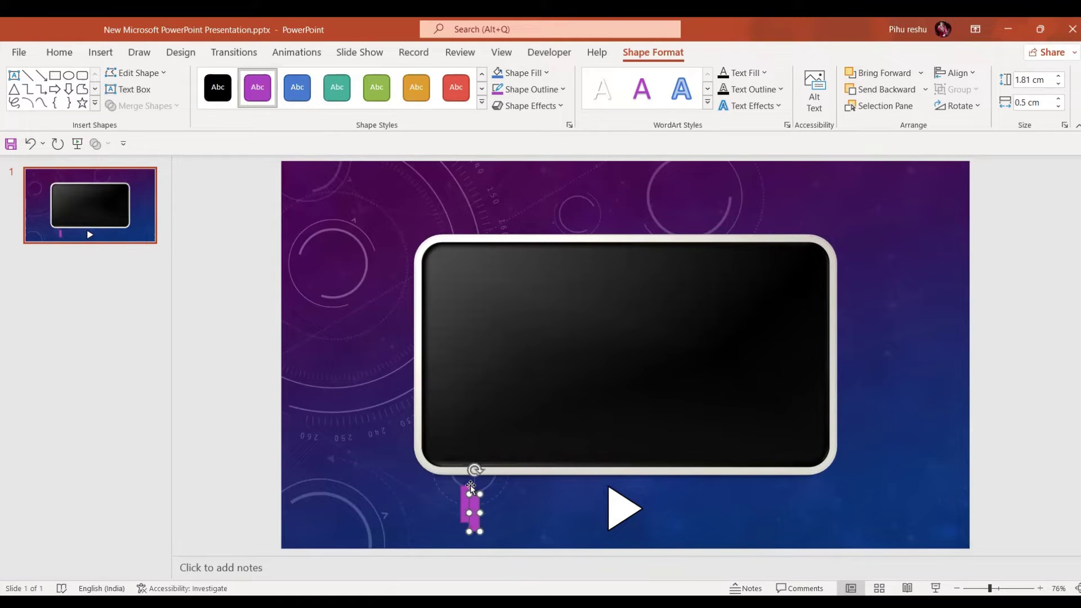
drag(467, 496, 481, 504)
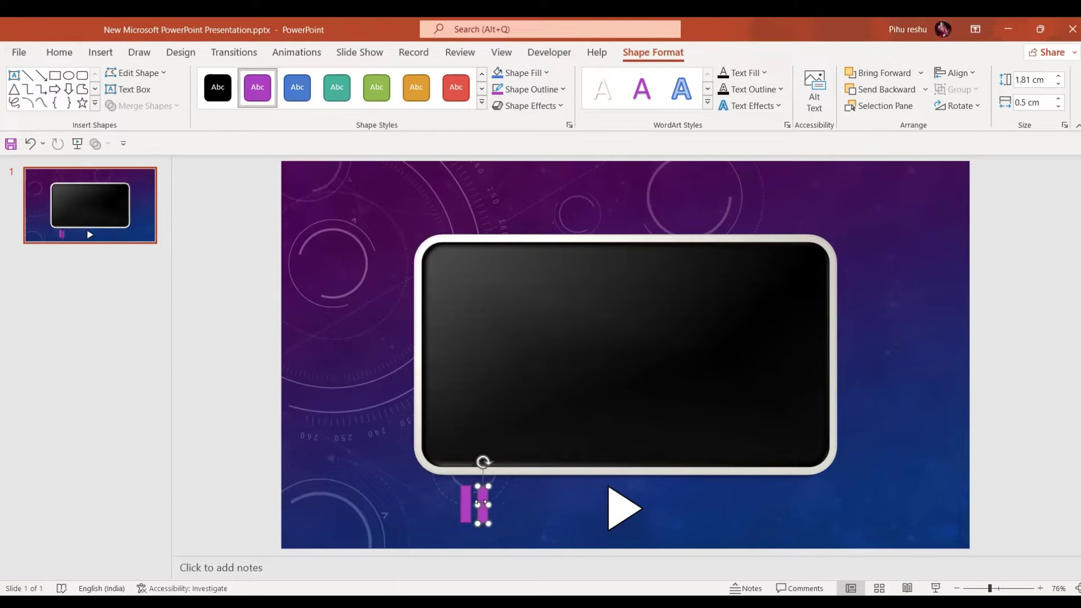
shift+click(467, 505)
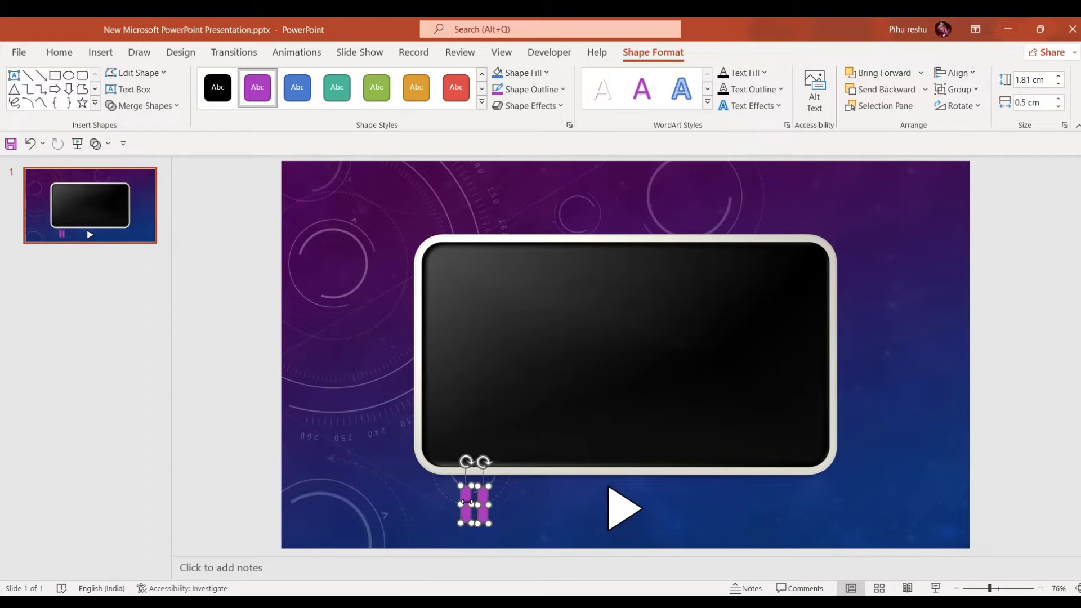
key(ctrl+g)
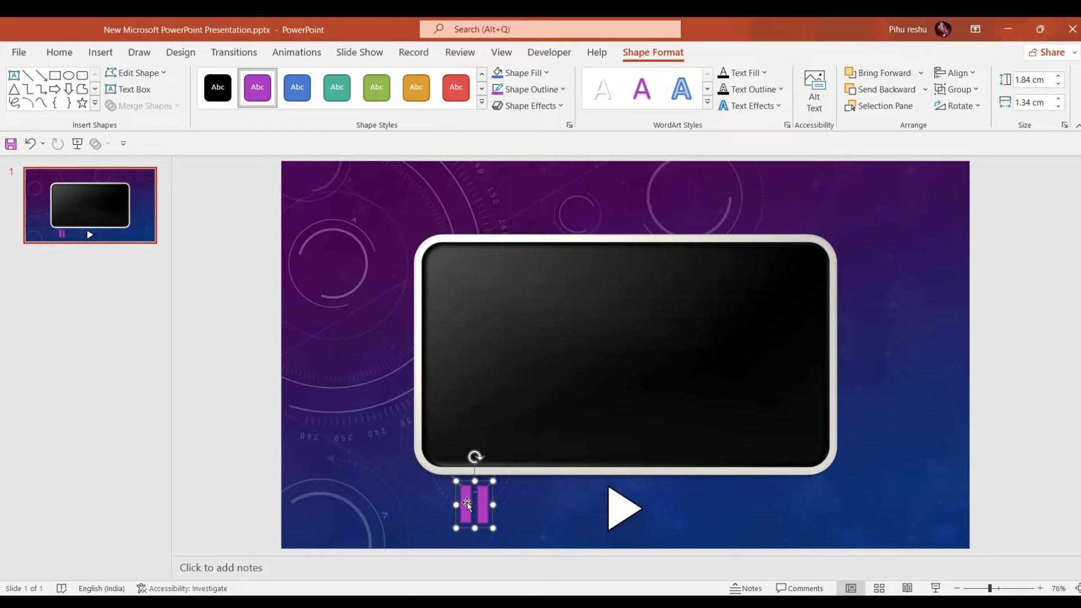
click(482, 102)
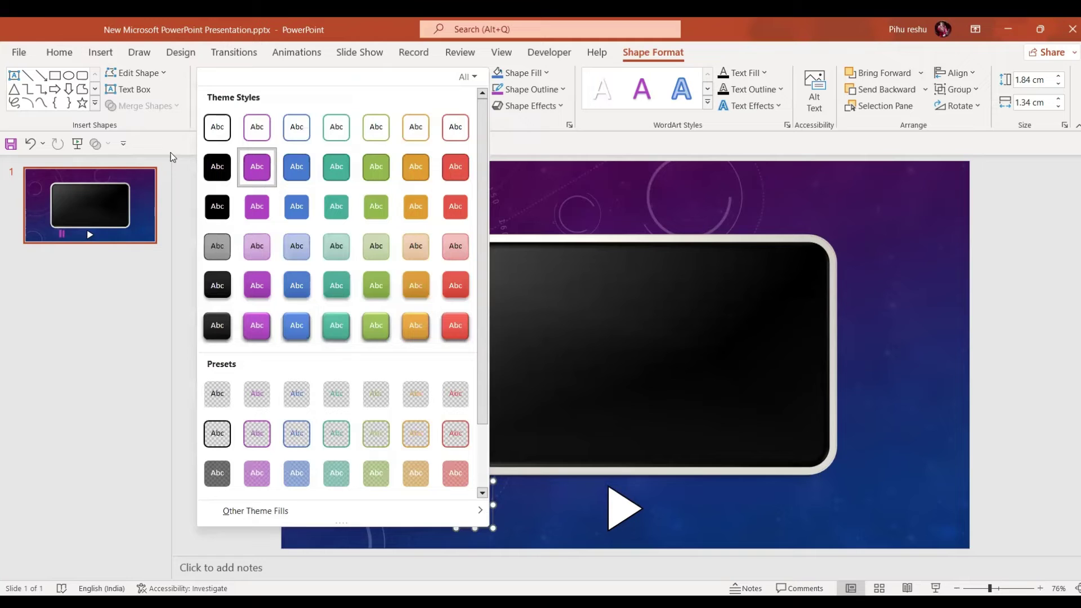
click(222, 137)
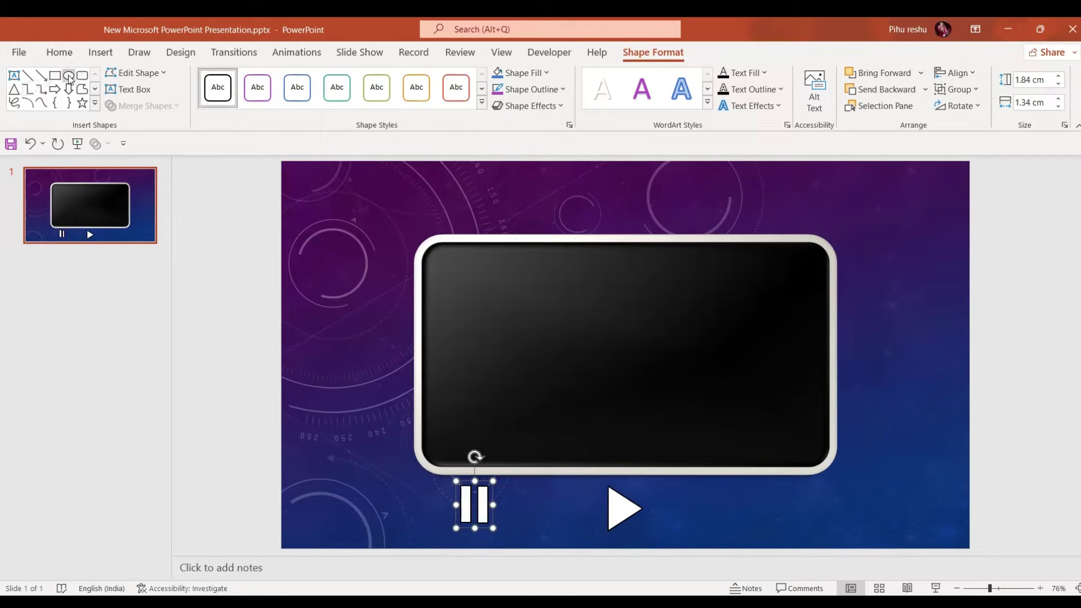
Step: Draw a circle right of the play triangle and give it the solid red shape style
click(69, 75)
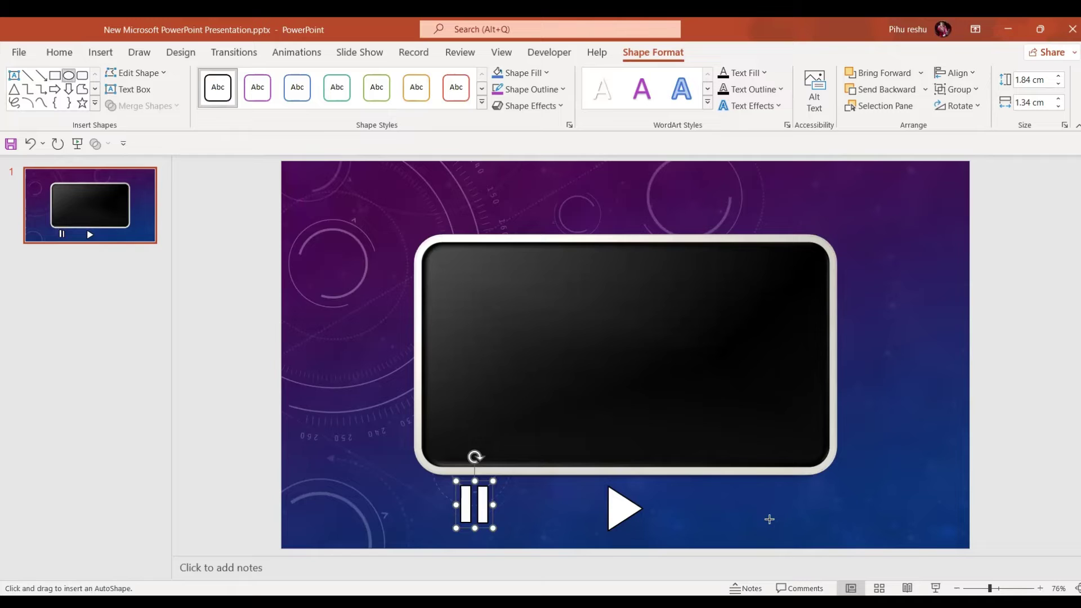
mouse_move(768, 518)
mouse_down()
mouse_move(806, 478)
mouse_move(799, 503)
mouse_up()
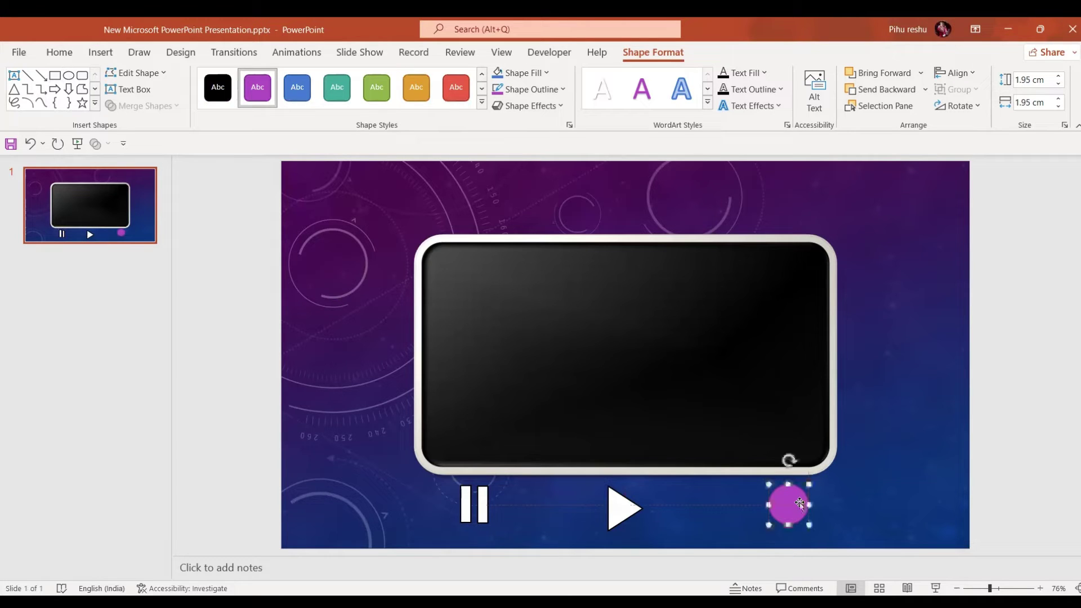
click(456, 85)
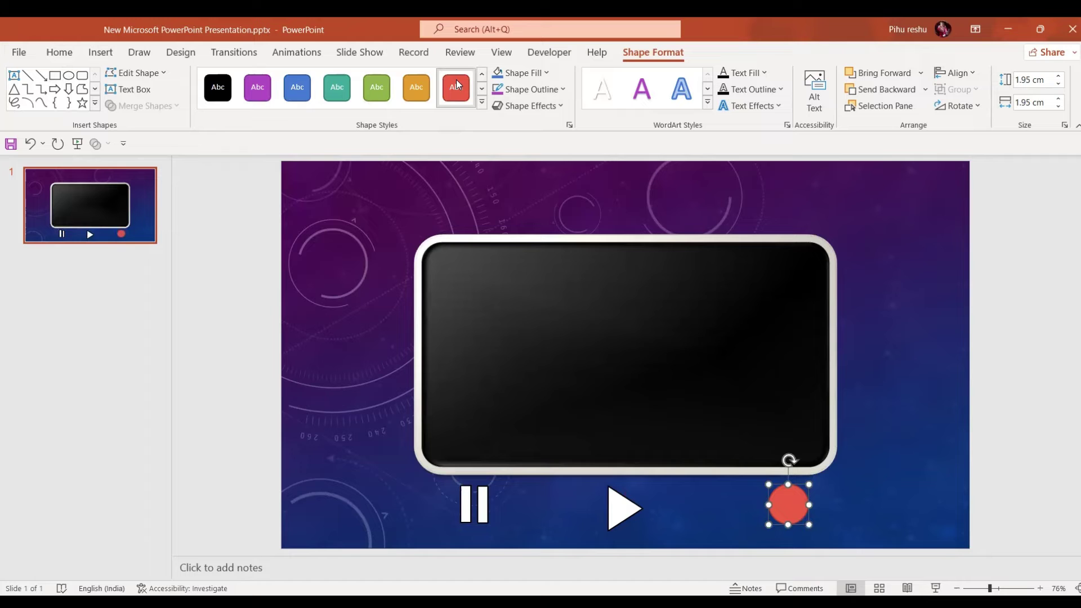
Step: Give the video a Play animation triggered on click of Isosceles Triangle 10 and show the Animation Pane
click(562, 350)
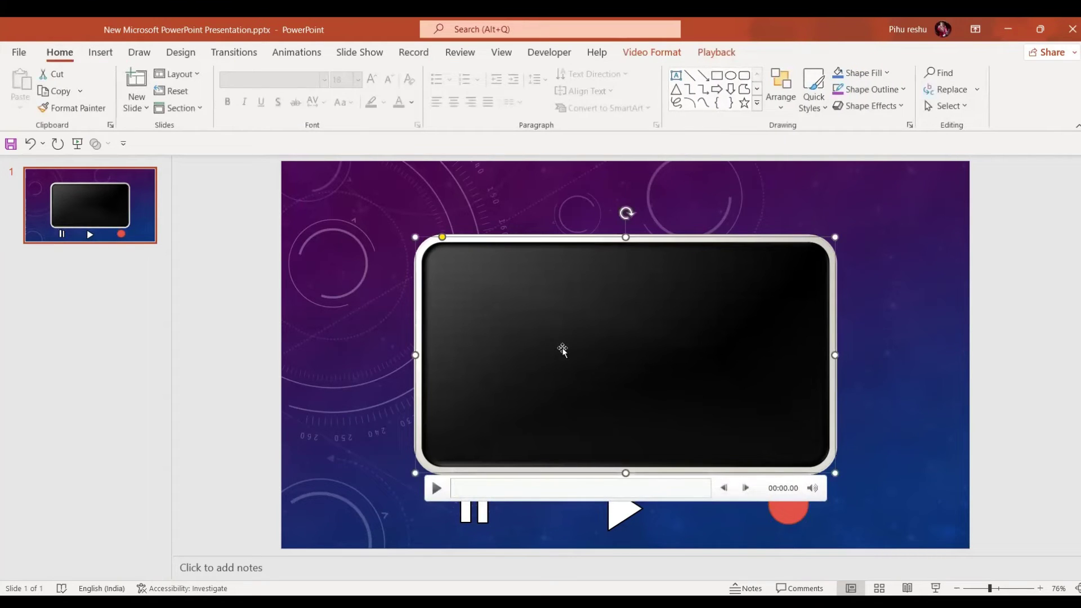
click(307, 53)
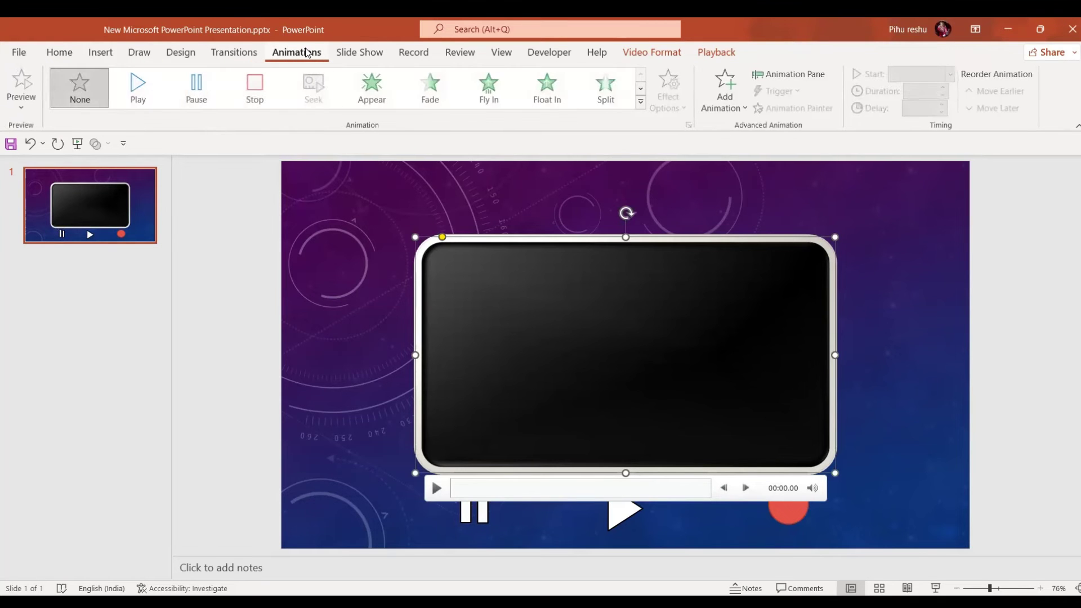
click(138, 94)
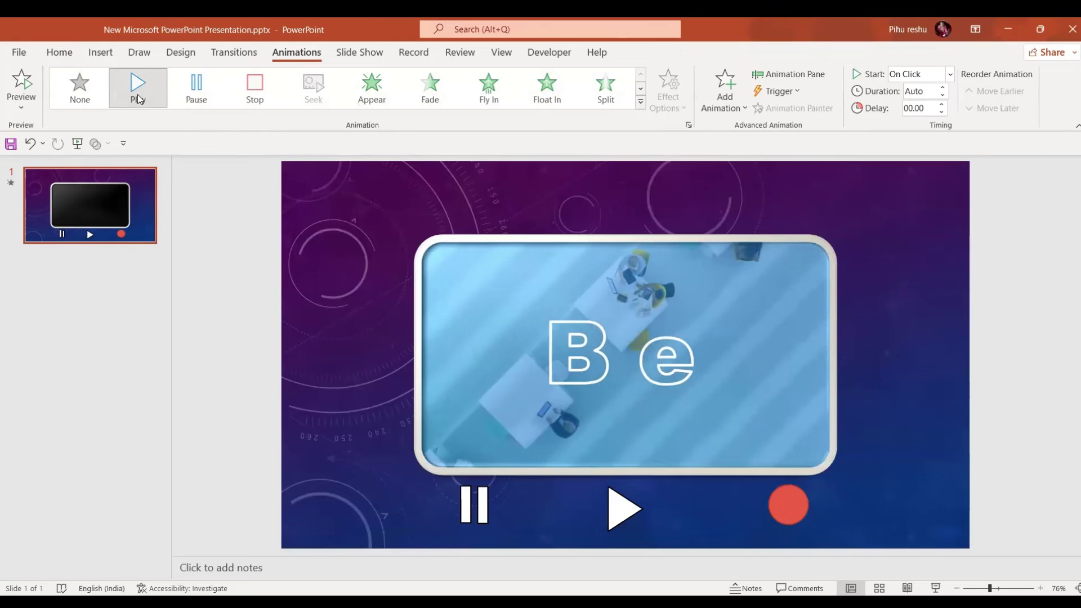
click(799, 93)
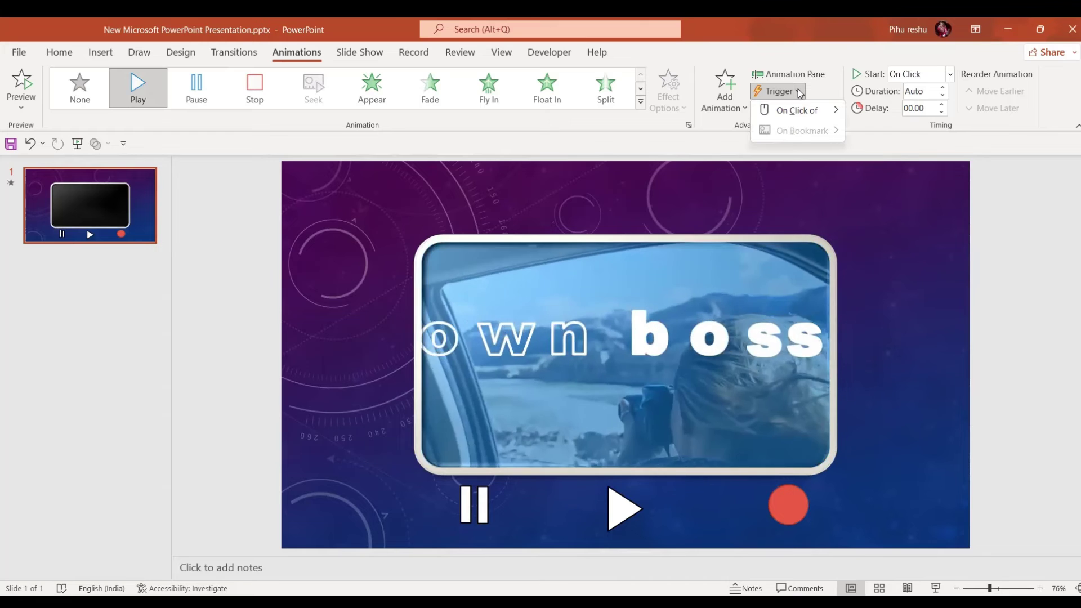
click(827, 115)
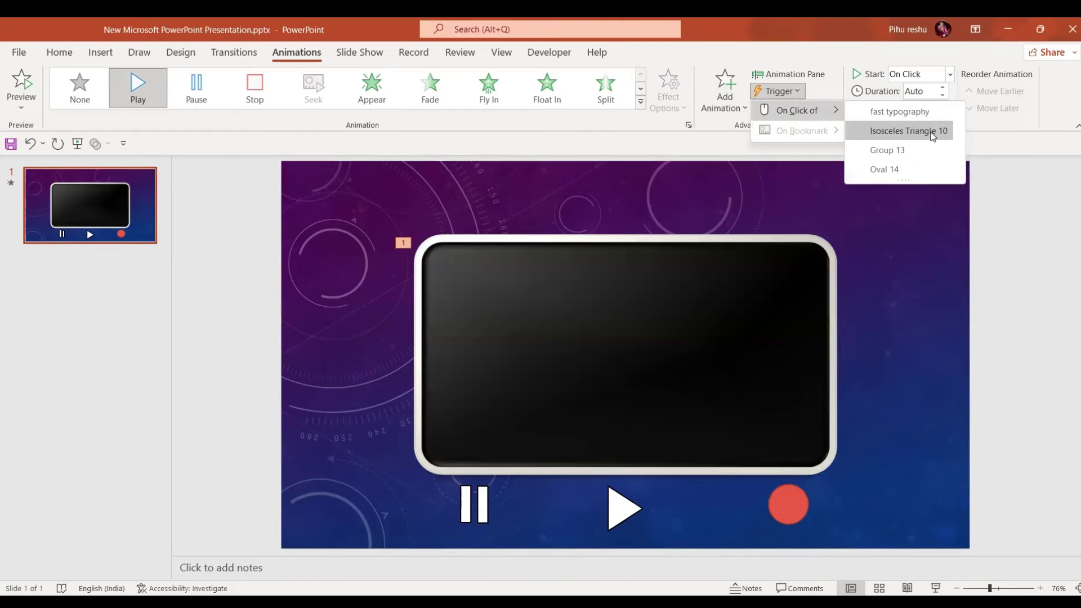
click(933, 136)
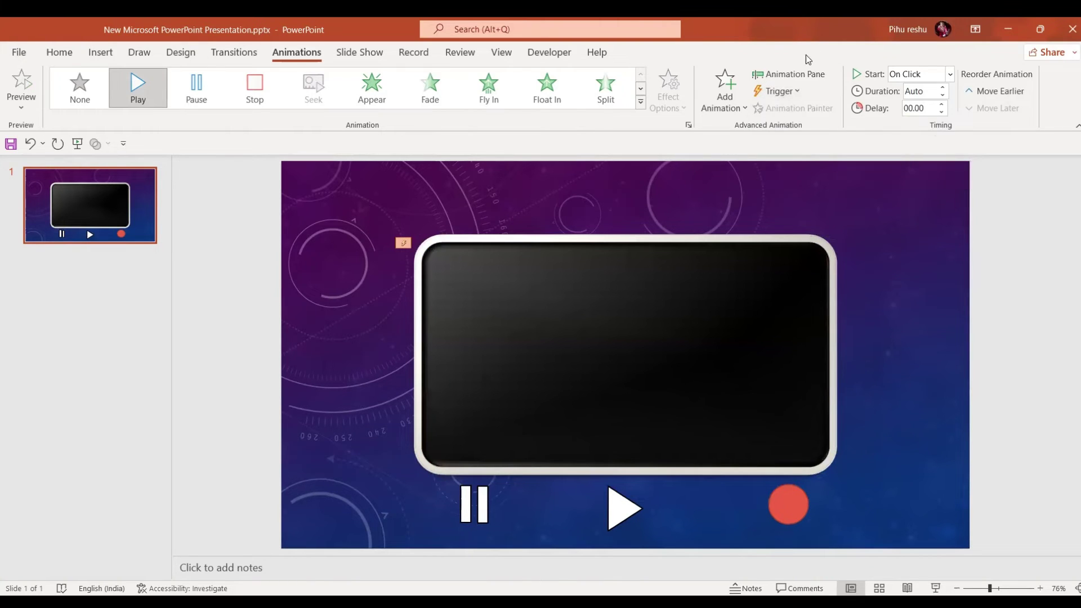
click(802, 74)
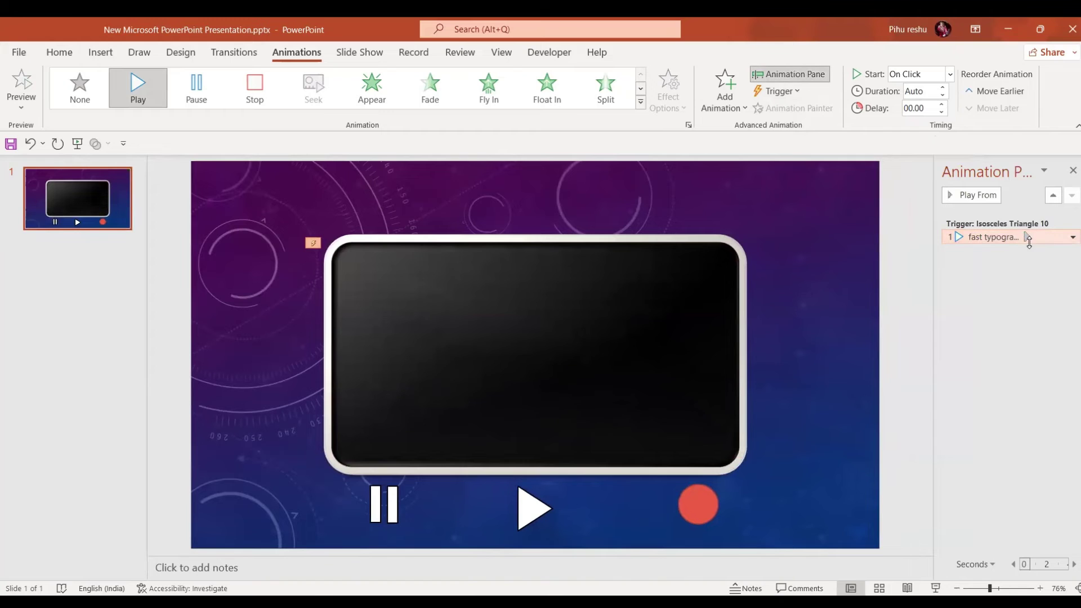
mouse_move(625, 355)
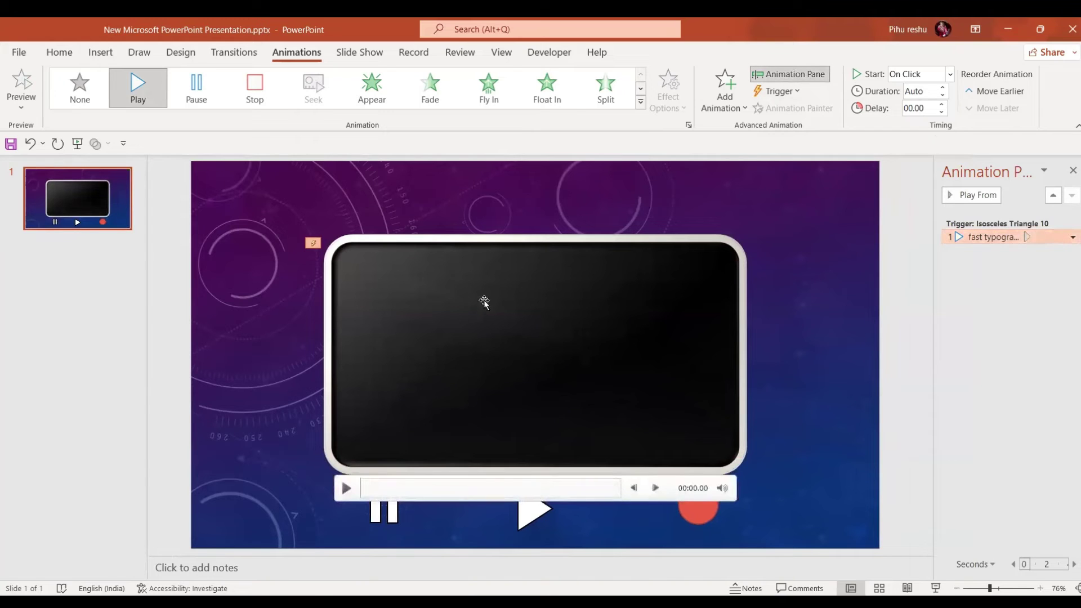
Step: Add a Pause animation to the video triggered on click of Group 13
click(485, 303)
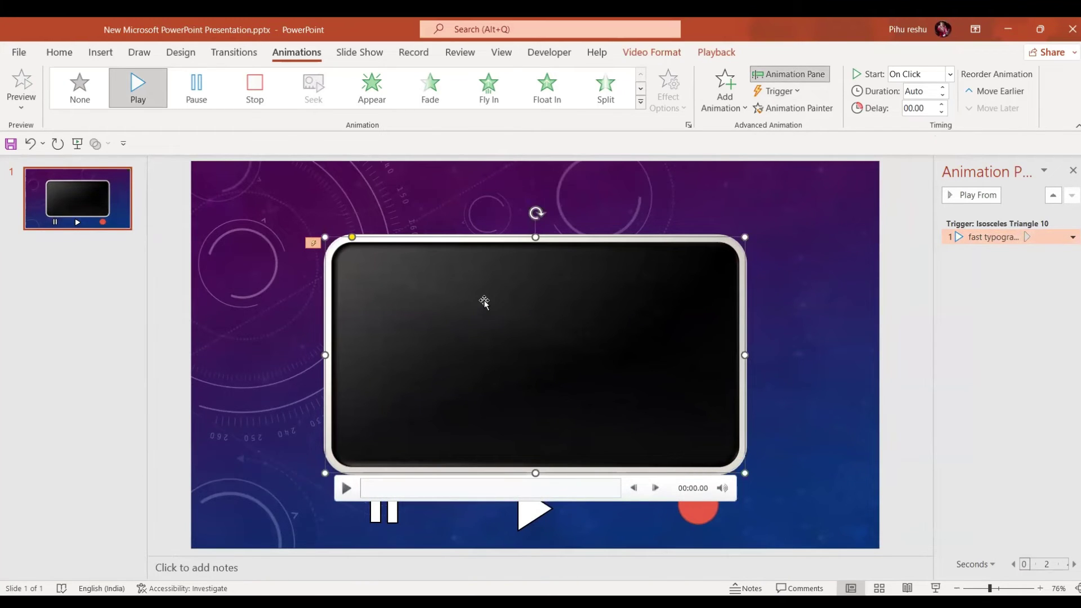
click(725, 100)
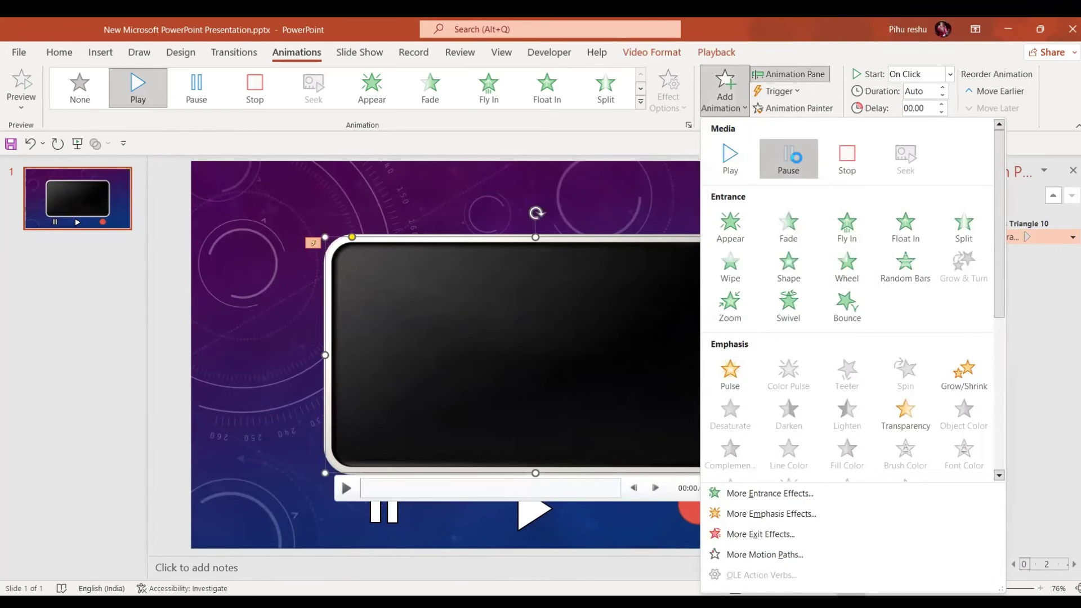
click(797, 160)
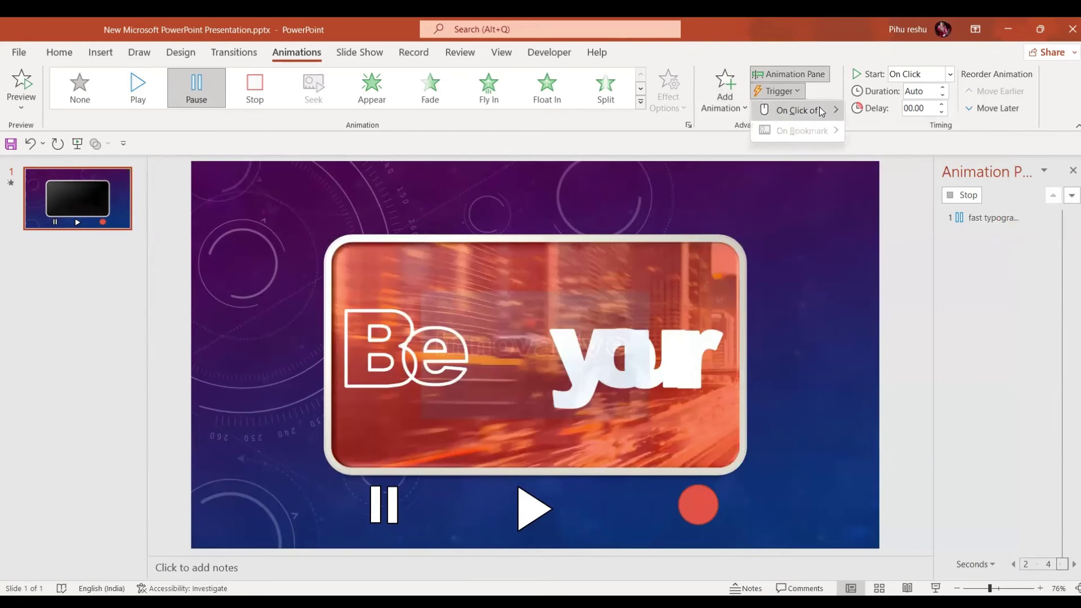
click(819, 107)
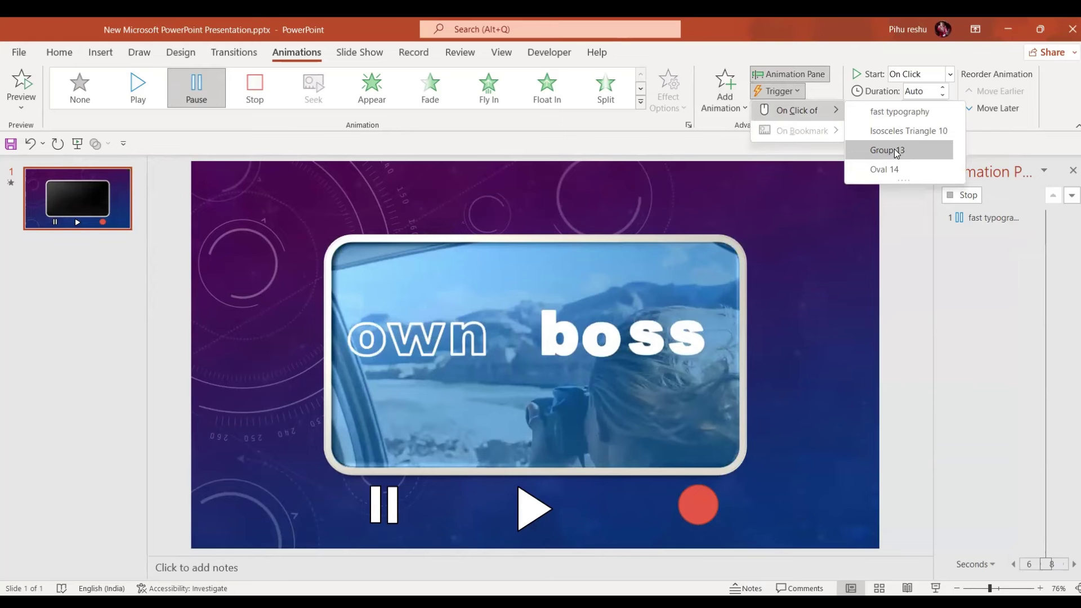
click(894, 149)
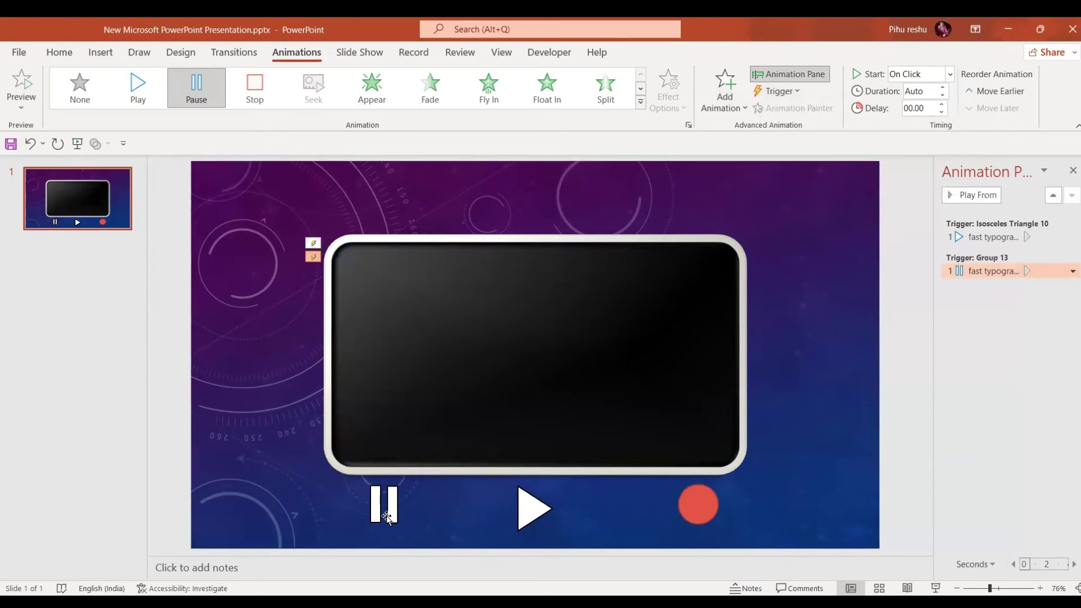
Step: Add a Stop animation to the video triggered on click of Oval 14
click(669, 369)
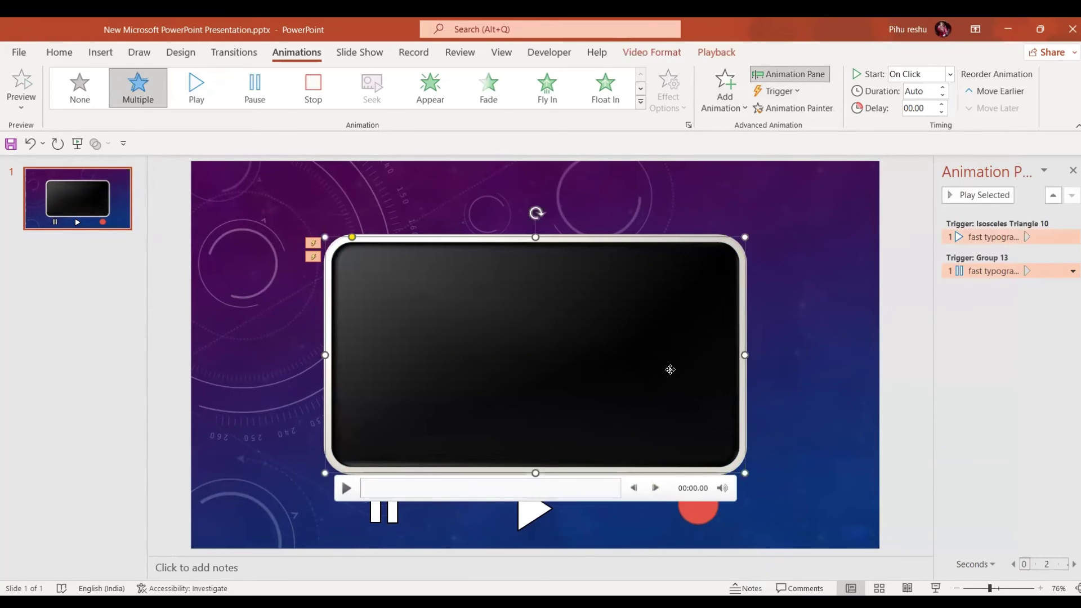
click(726, 89)
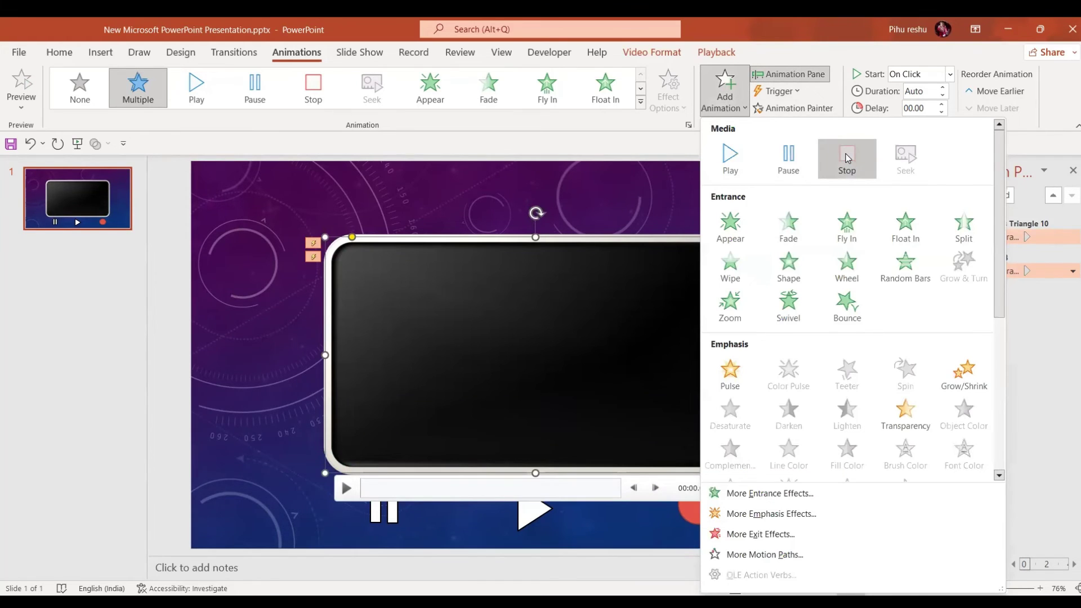
click(847, 157)
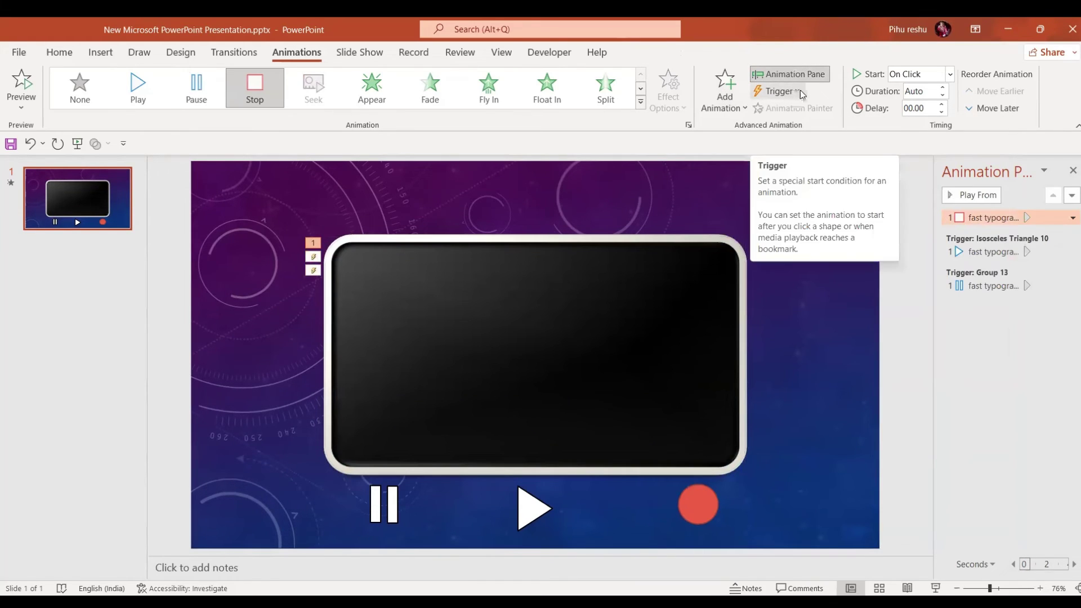
click(801, 91)
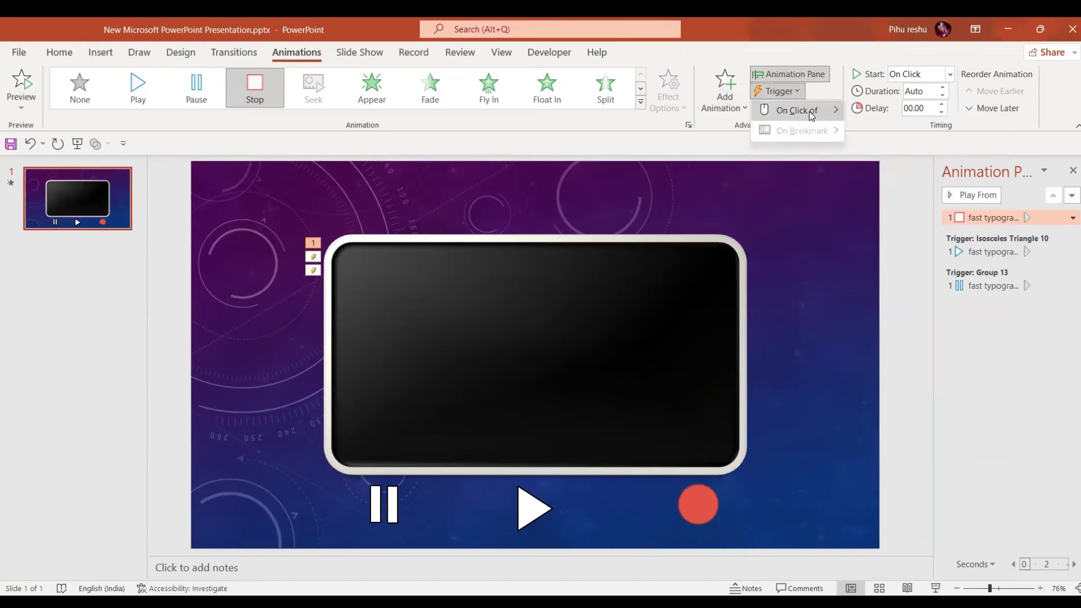
mouse_move(796, 110)
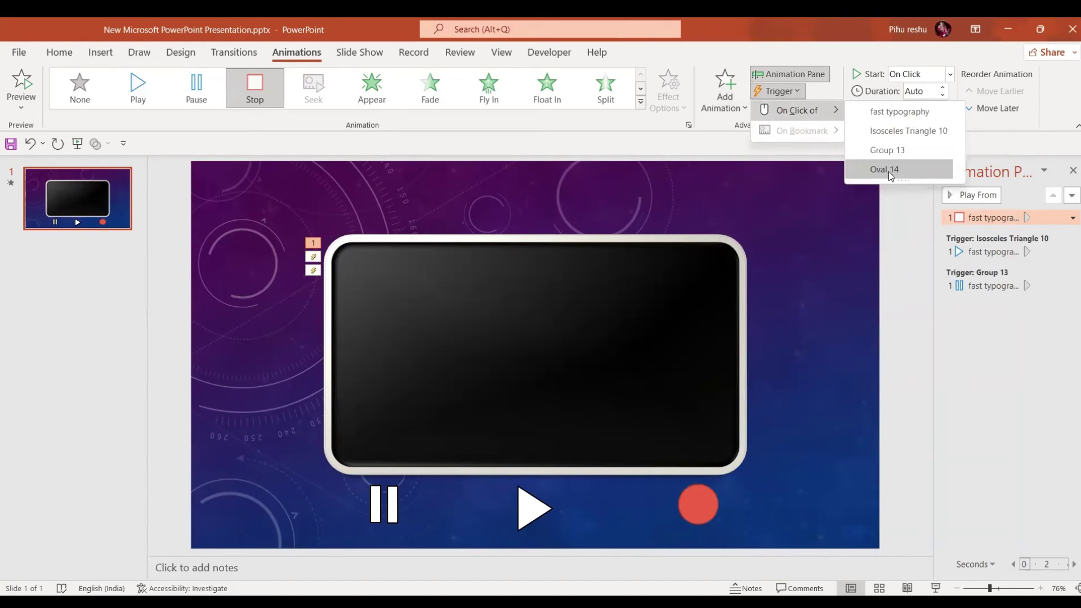
click(890, 176)
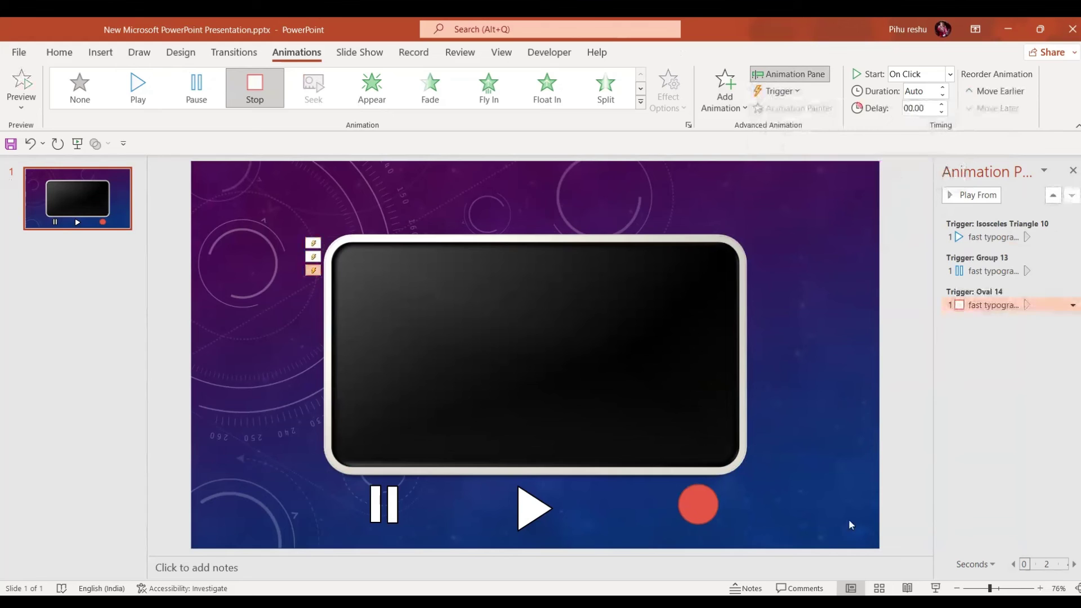
Step: Start the slide show and start the video from the play triangle
click(933, 589)
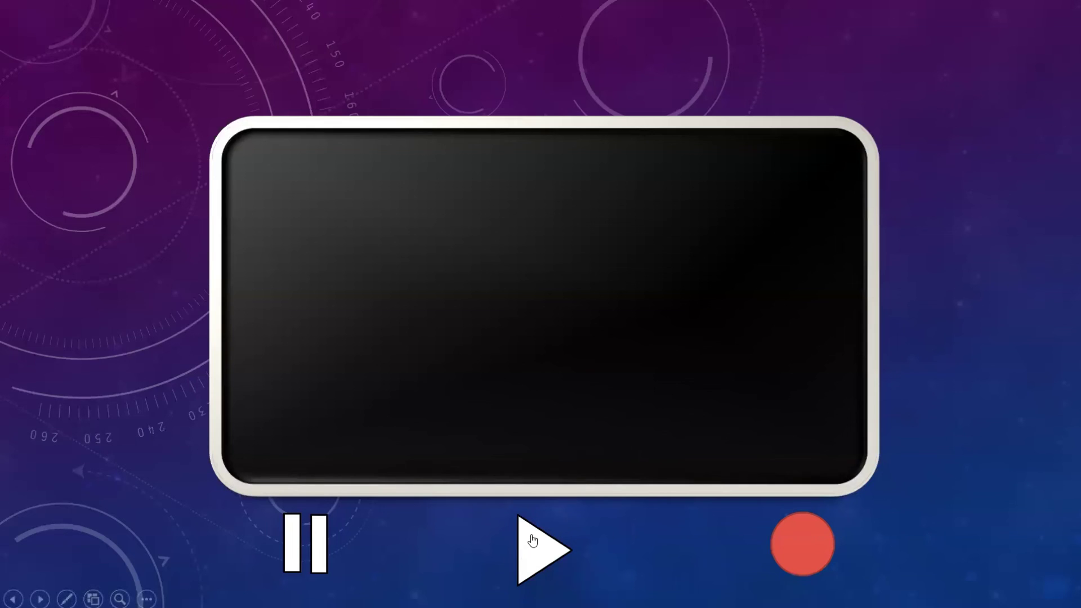
click(532, 541)
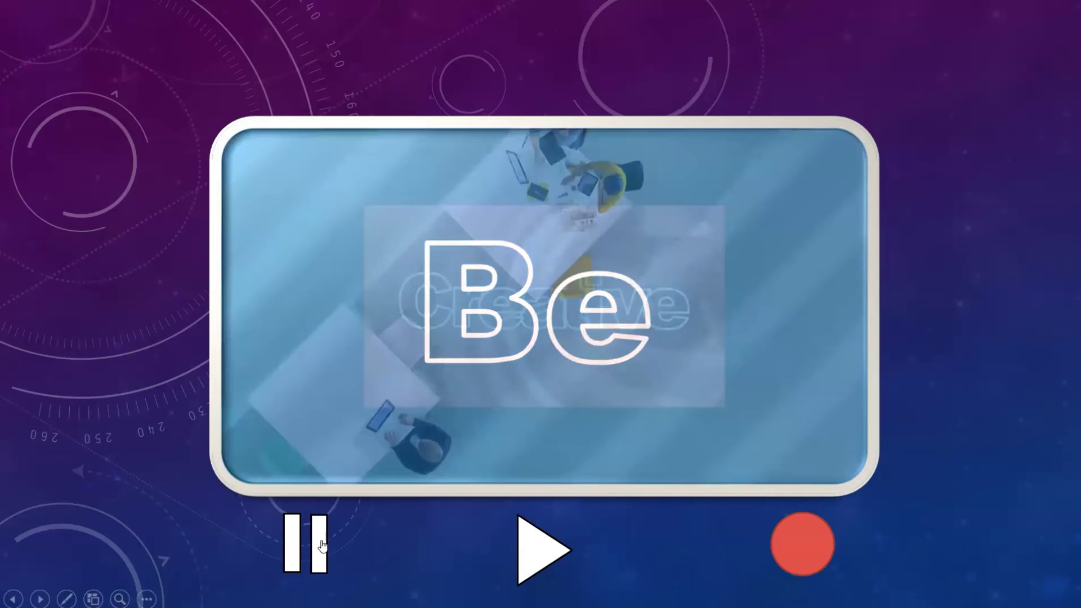